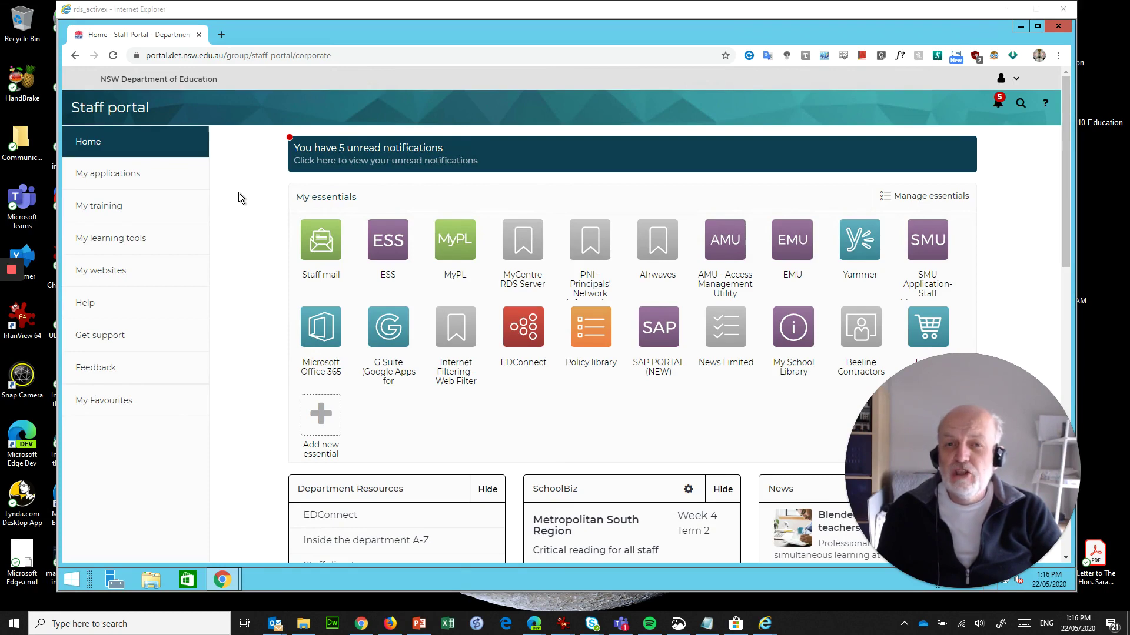
- Open My applications and scroll down to the Internet Filtering - Web Filter Check tile
left_click(117, 179)
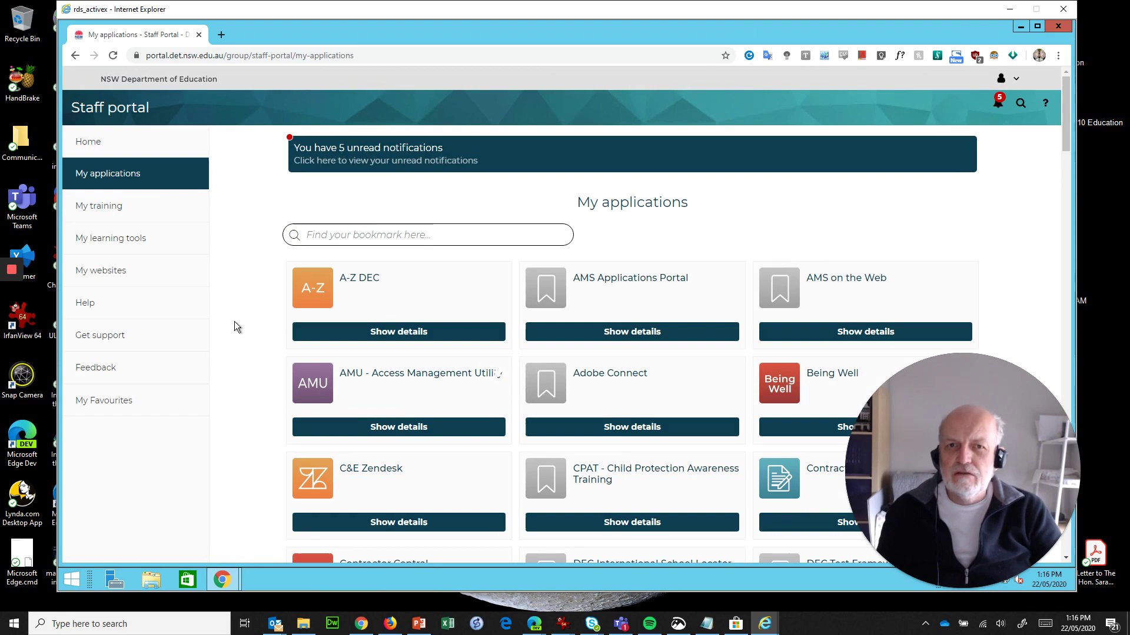
scroll(234, 321, "down", 6)
scroll(235, 322, "down", 8)
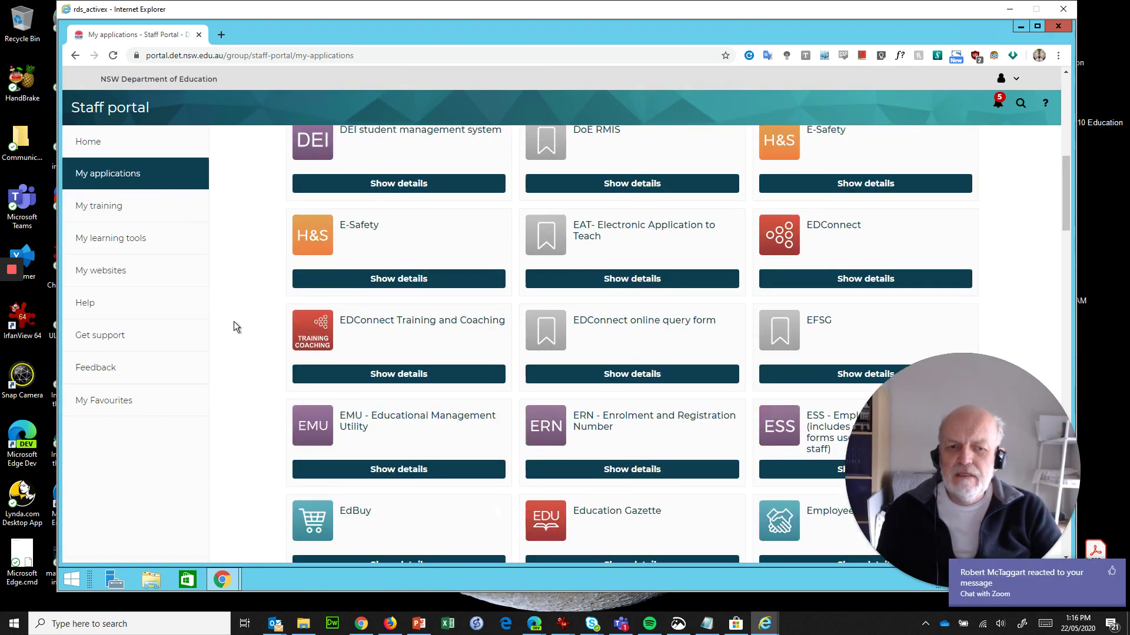
scroll(234, 327, "down", 2)
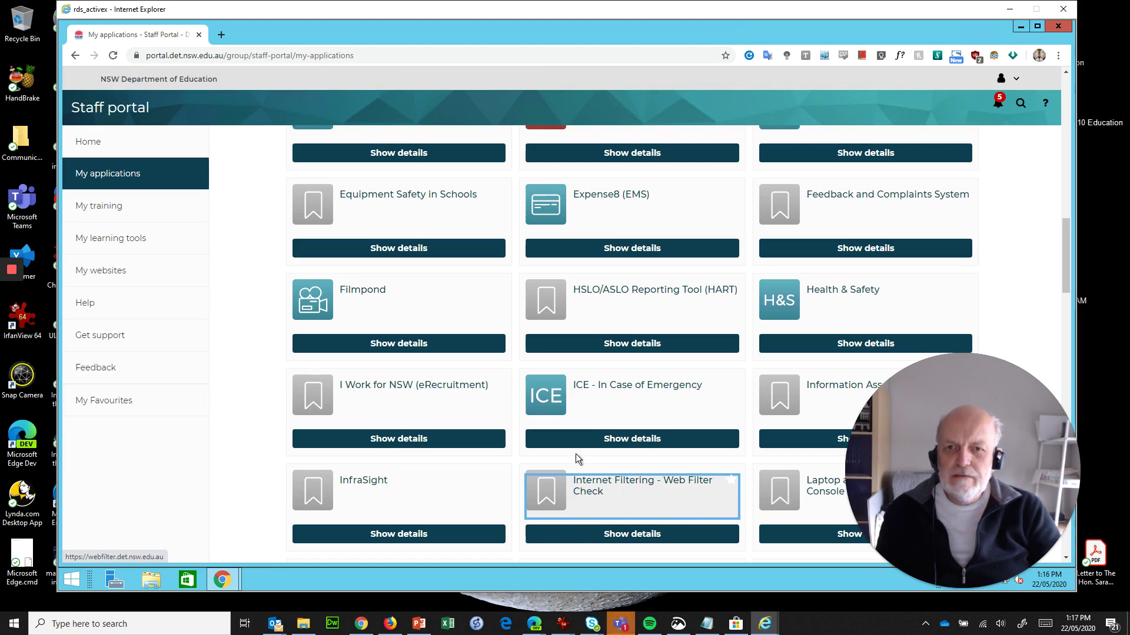
- Launch the Internet Filtering - Web Filter Check app from its tile in a new window
left_click(596, 497)
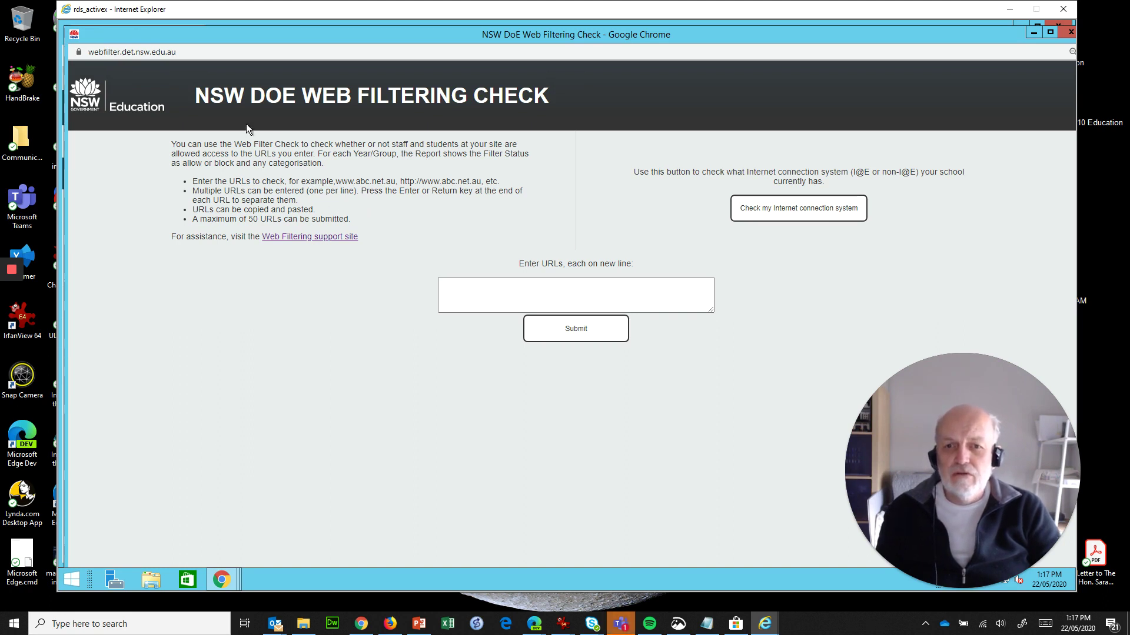
left_click(462, 282)
type("h")
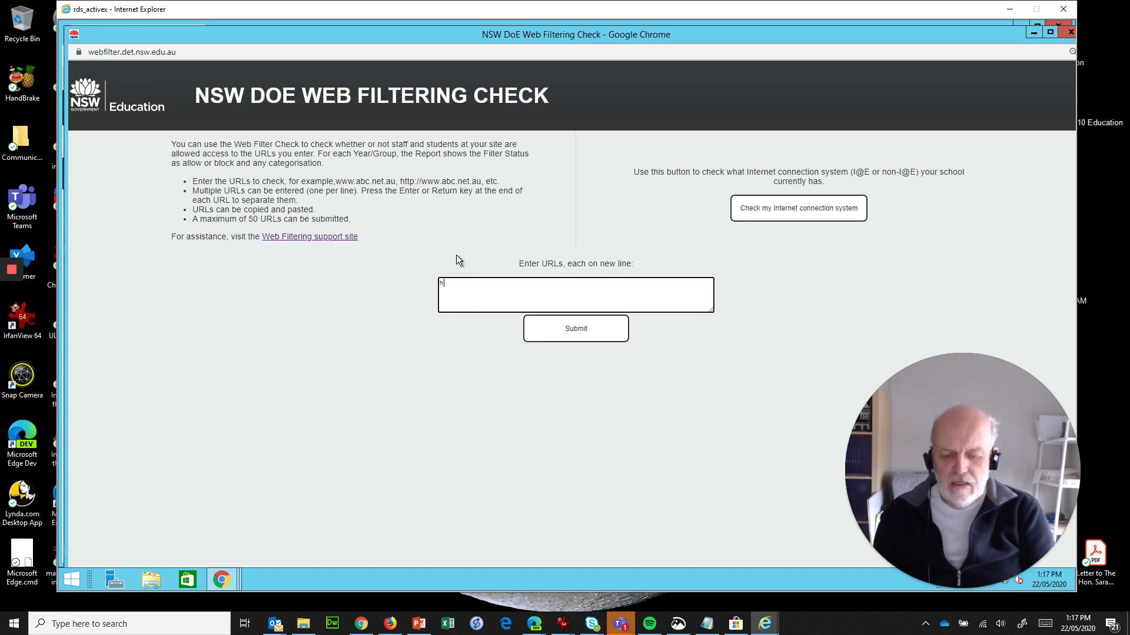
type("ttps://www.")
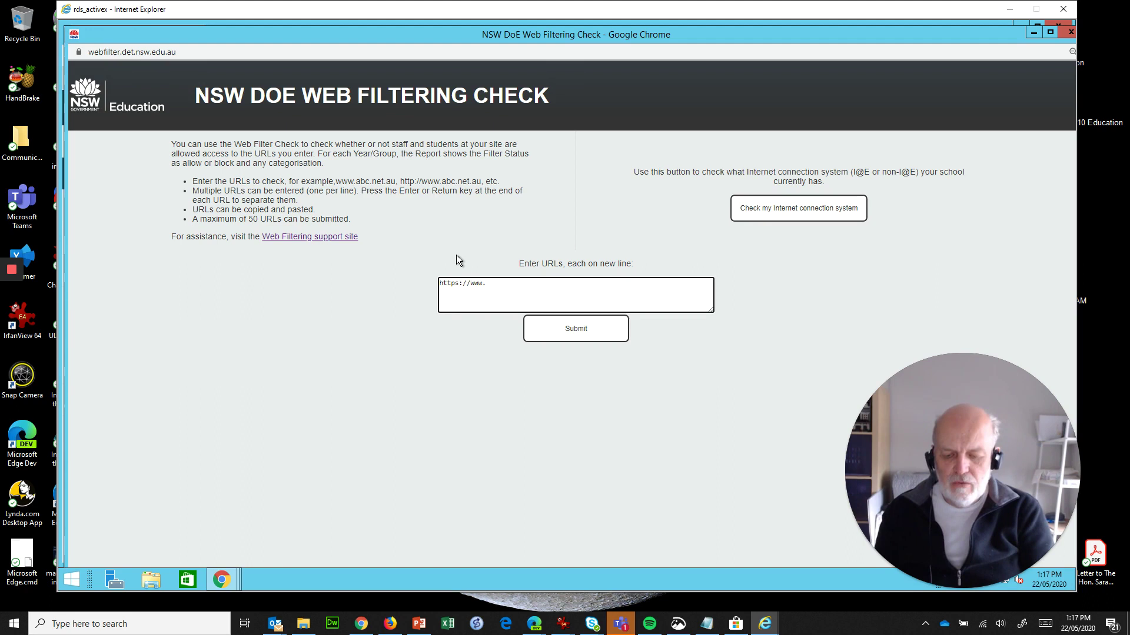
type("smh.com.au")
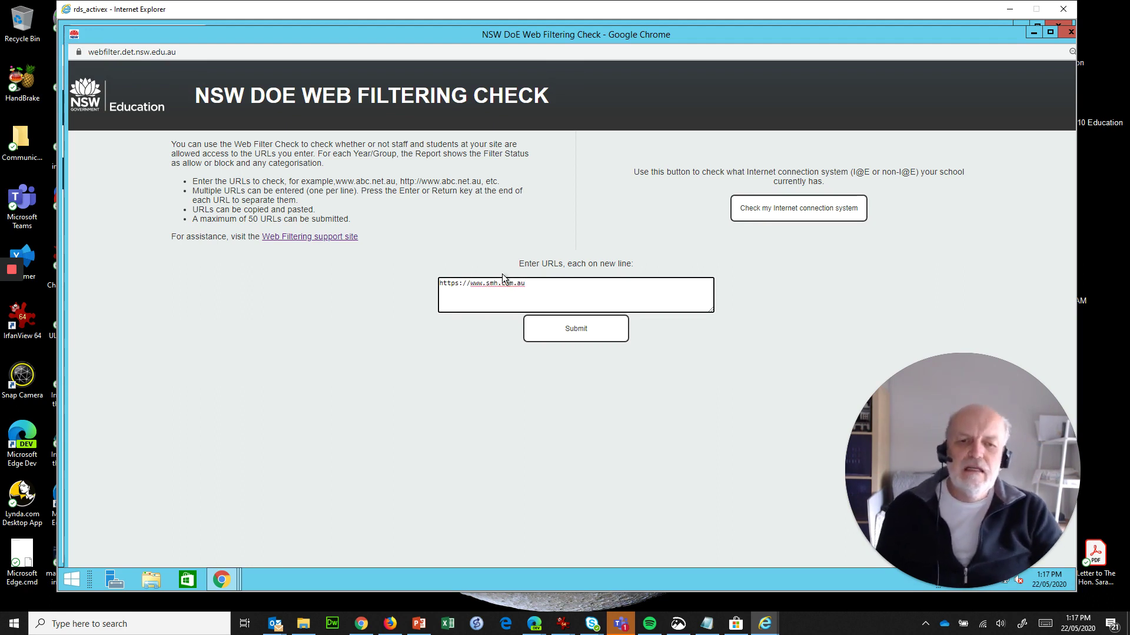
left_click(574, 327)
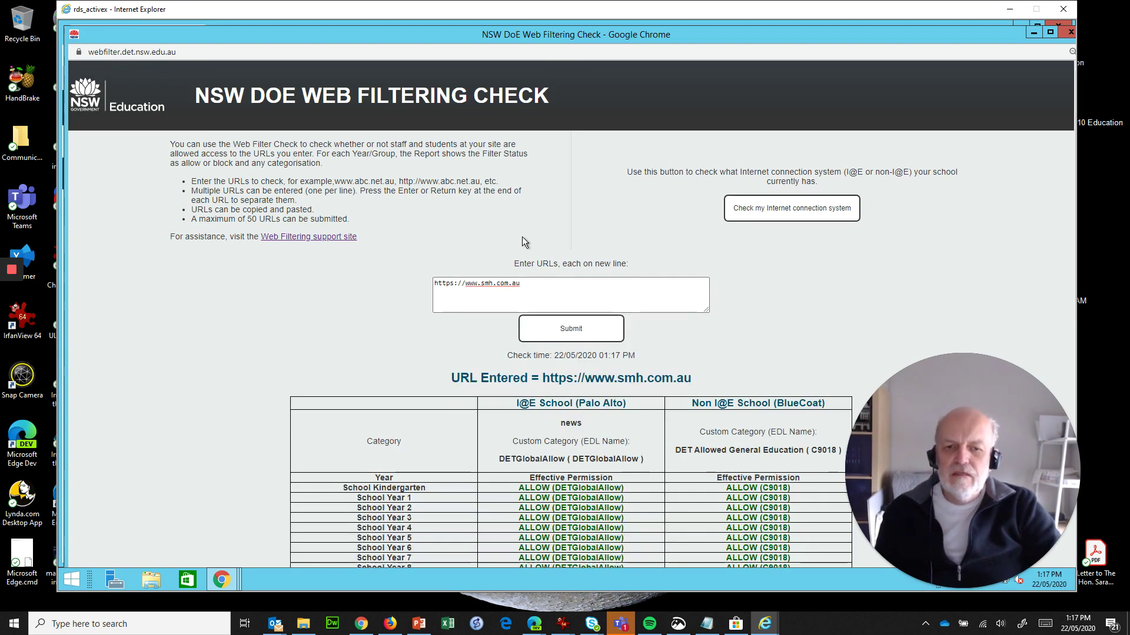
scroll(707, 339, "down", 1)
scroll(707, 342, "down", 1)
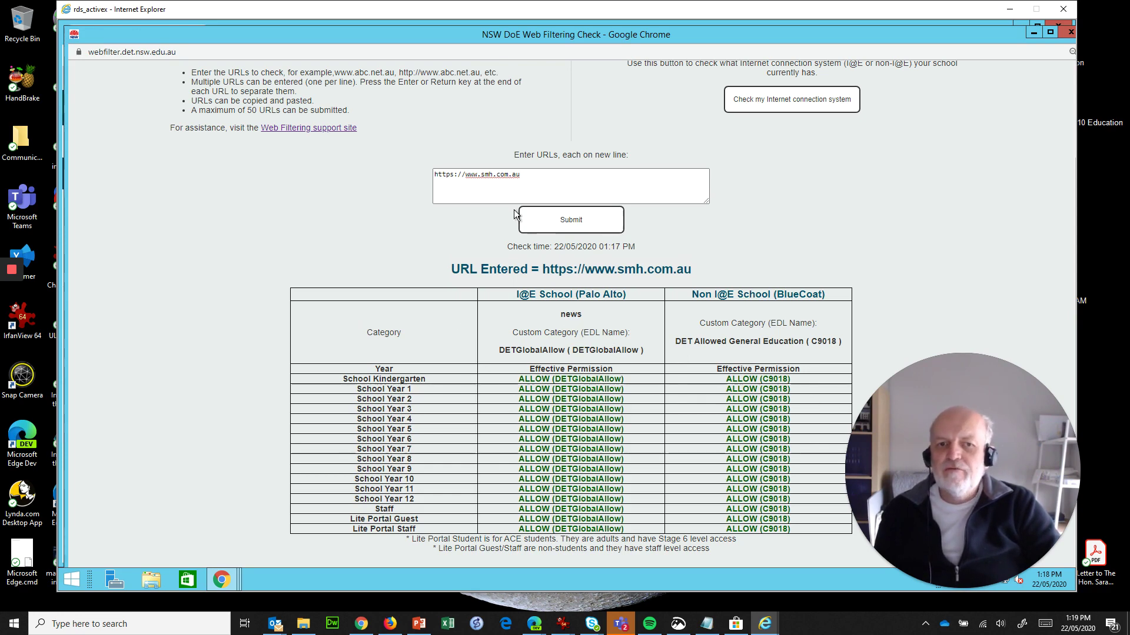
- Clear the previously checked smh.com.au address from the URL box
left_click_drag(521, 175, 396, 168)
key("Delete")
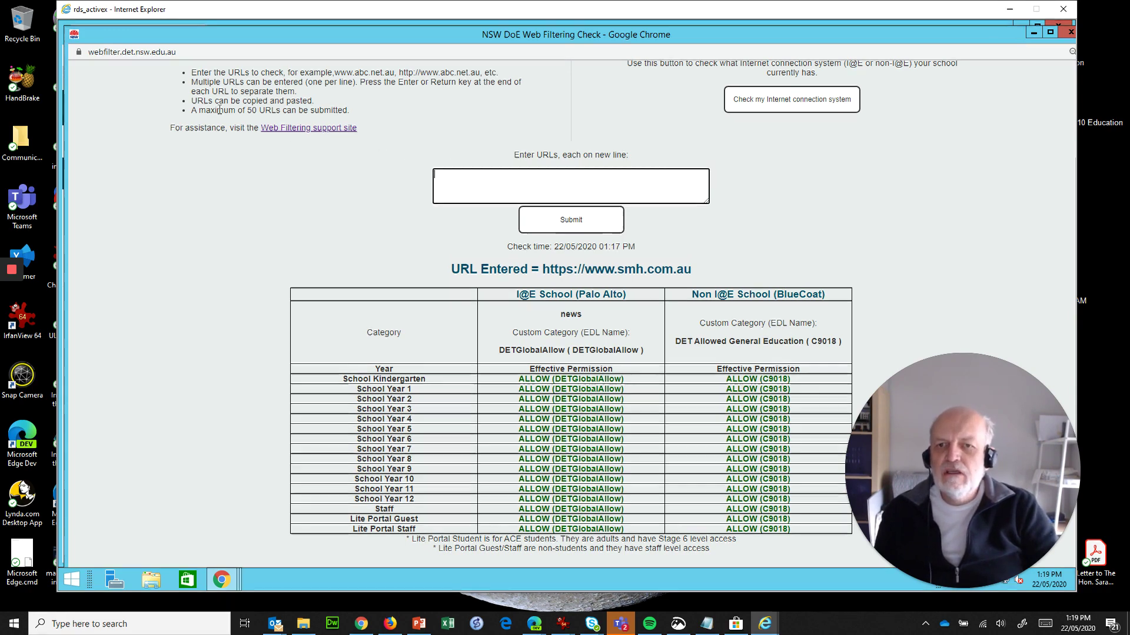
left_click_drag(206, 110, 287, 110)
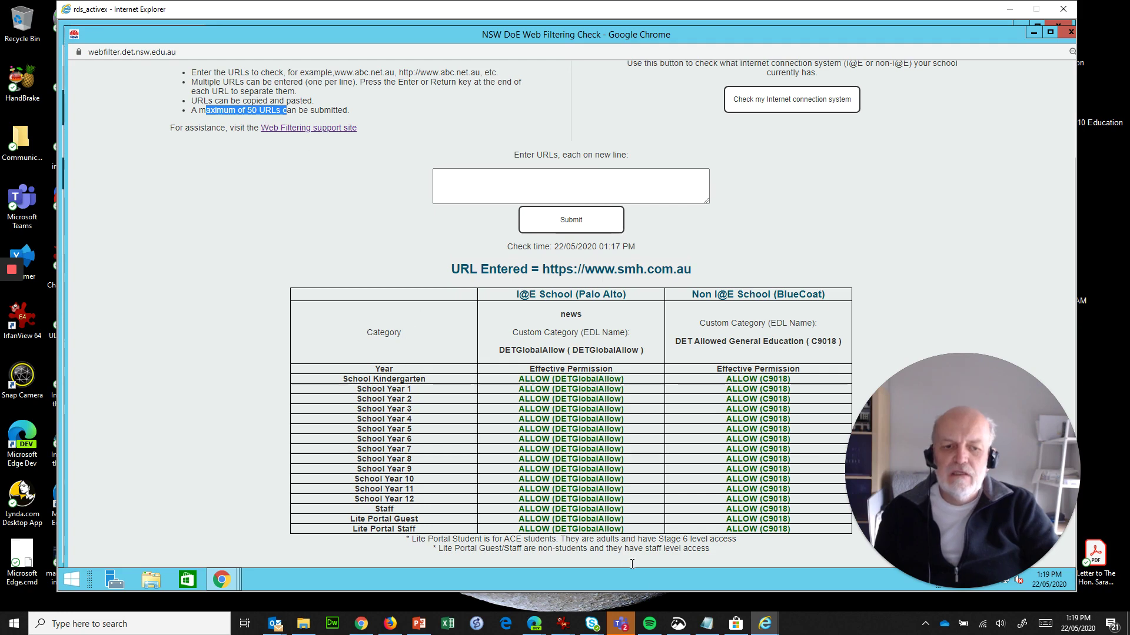
- Paste readingeggs.com.au, wix.com, facebook.com and betfair.com.au from the Notepad list and submit them
left_click(706, 624)
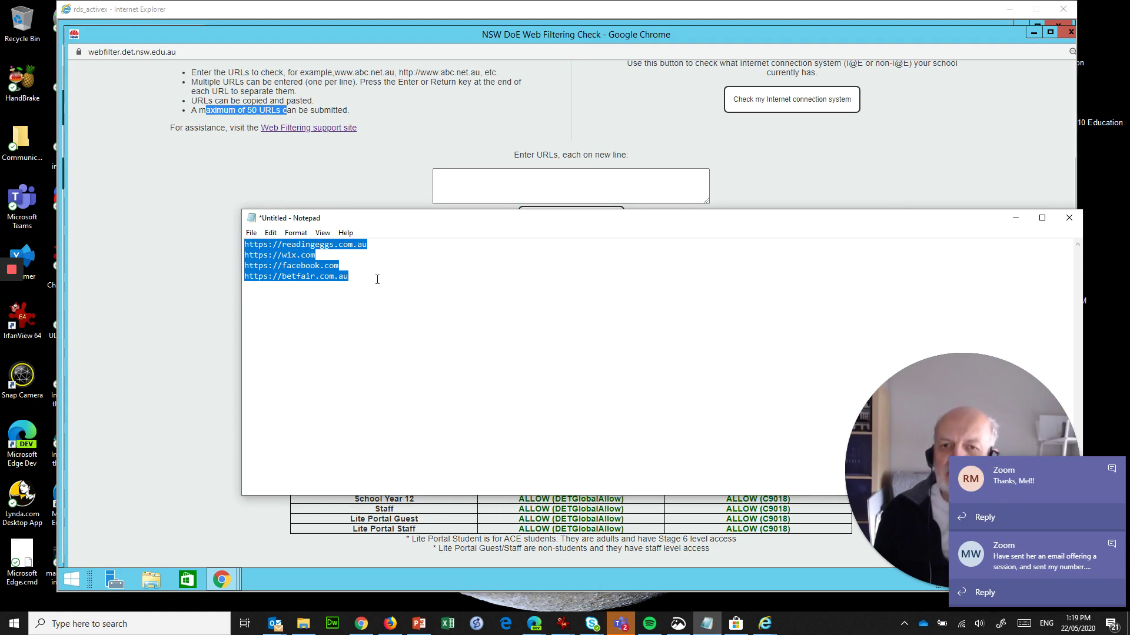
left_click(1015, 217)
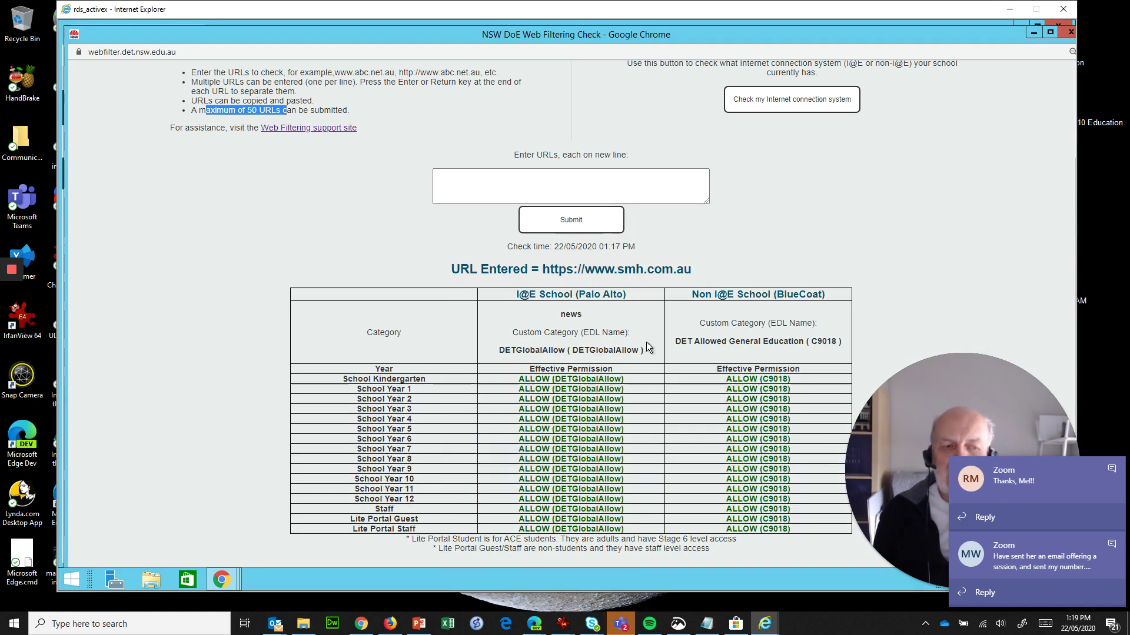
left_click(464, 192)
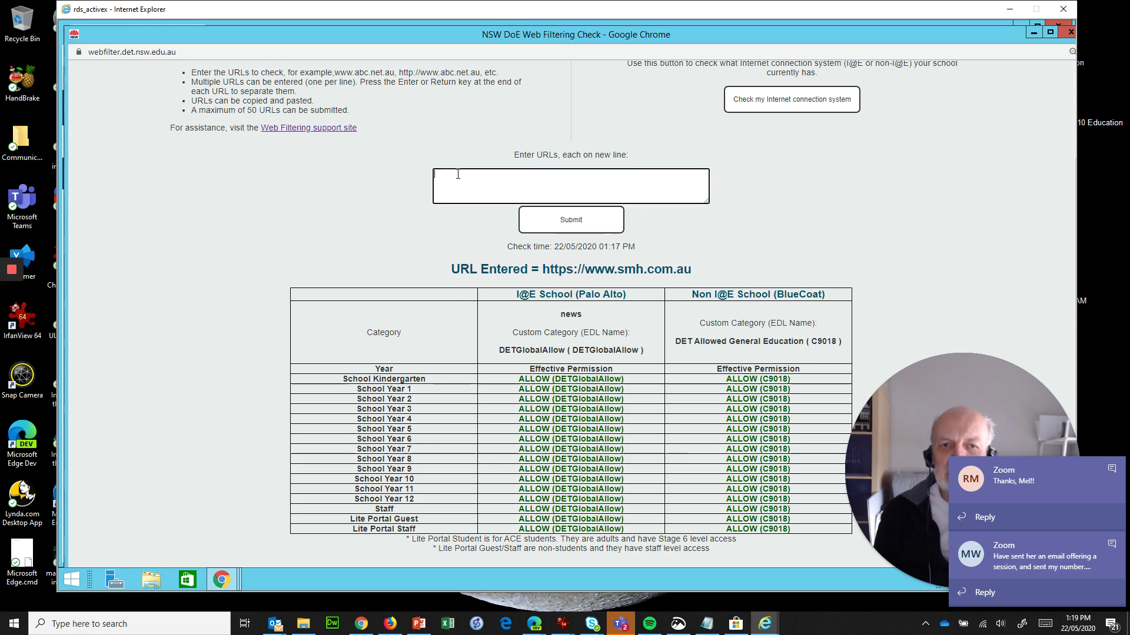
key("ctrl+v")
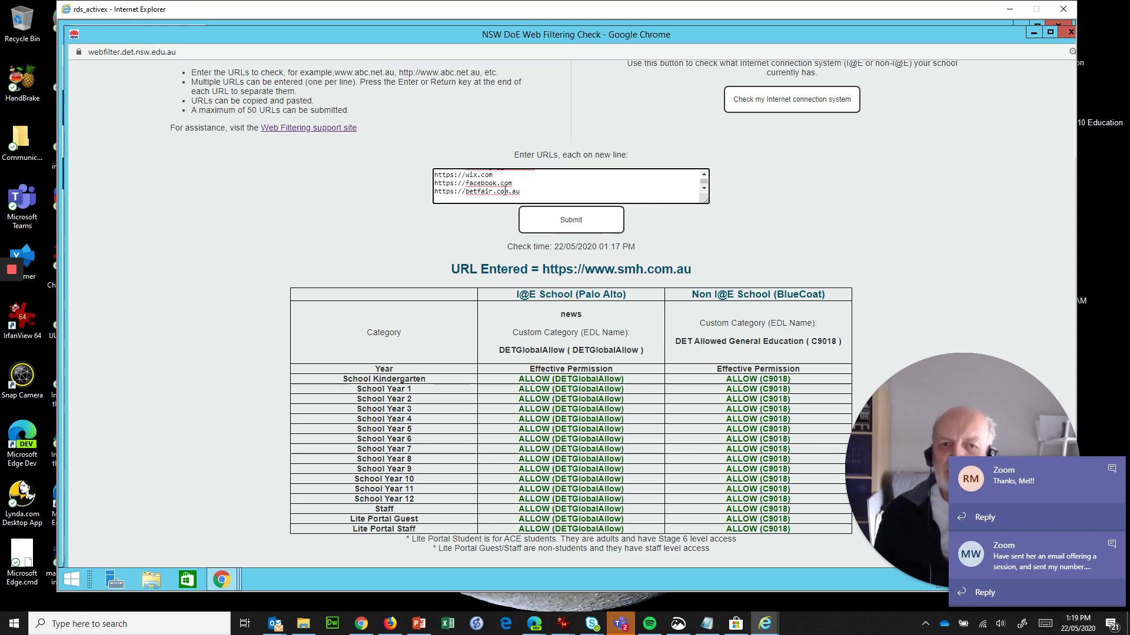
left_click(573, 220)
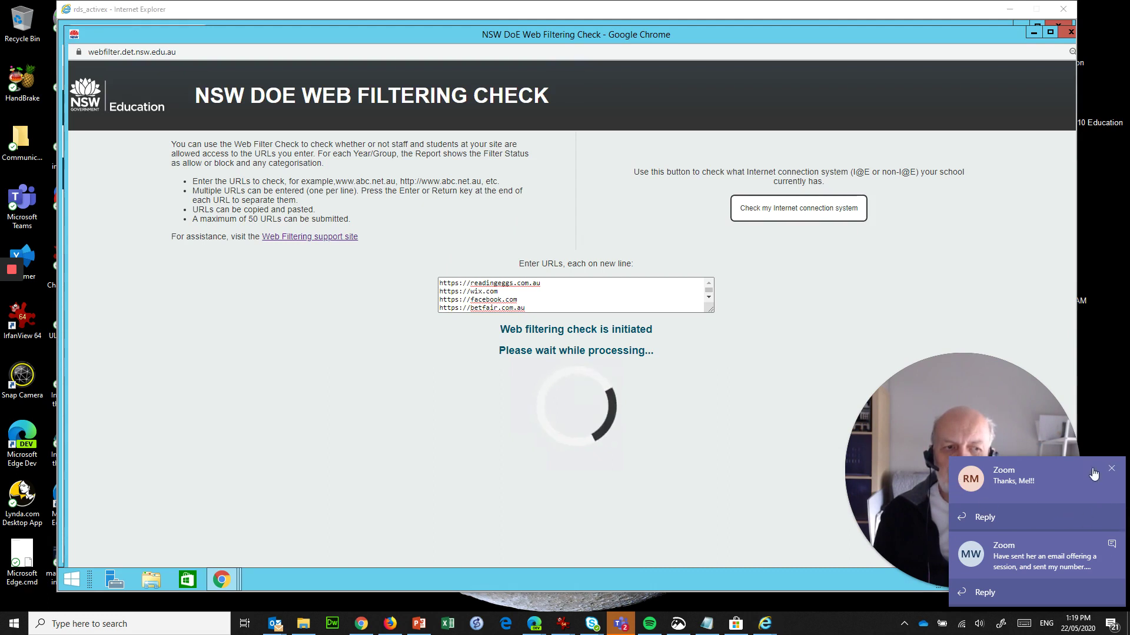
- Dismiss the two chat notifications and find the readingeggs.com.au result heading
left_click(1112, 469)
left_click(1111, 534)
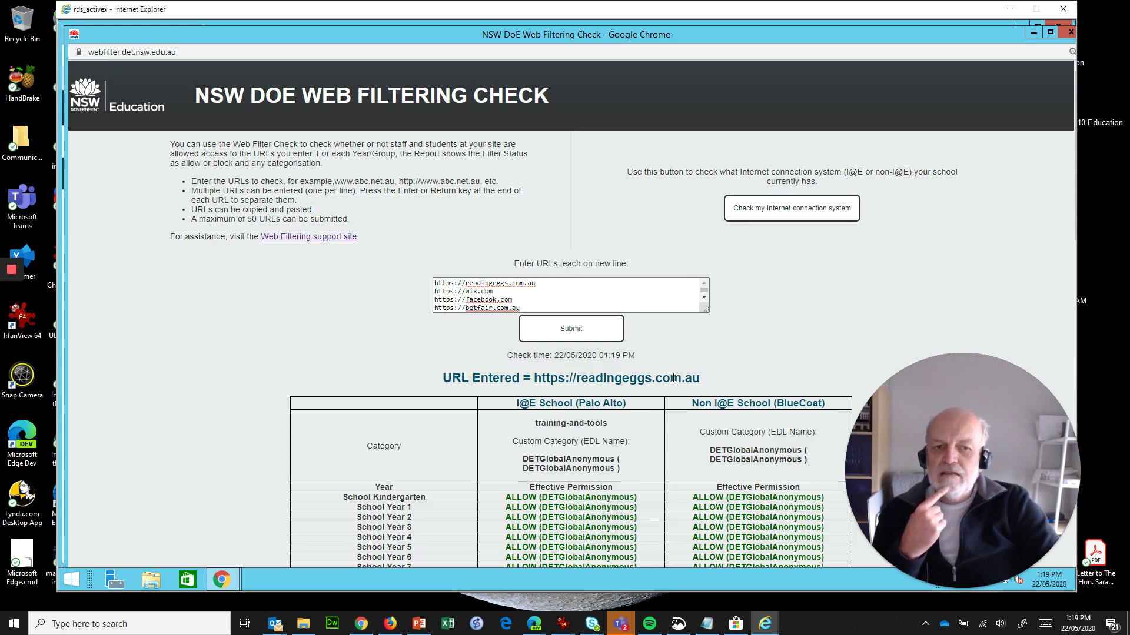
left_click_drag(670, 377, 510, 365)
- Review results: readingeggs allowed, facebook student-denied, betfair denied to all, wix restricted
scroll(566, 230, "down", 3)
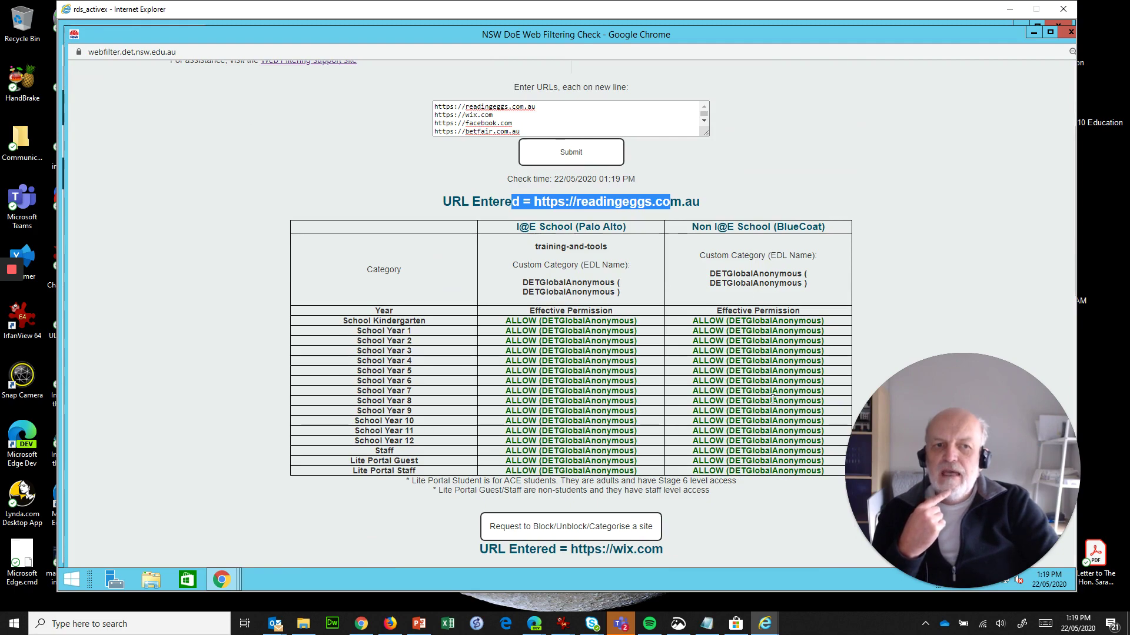
scroll(523, 347, "down", 2)
scroll(583, 266, "down", 3)
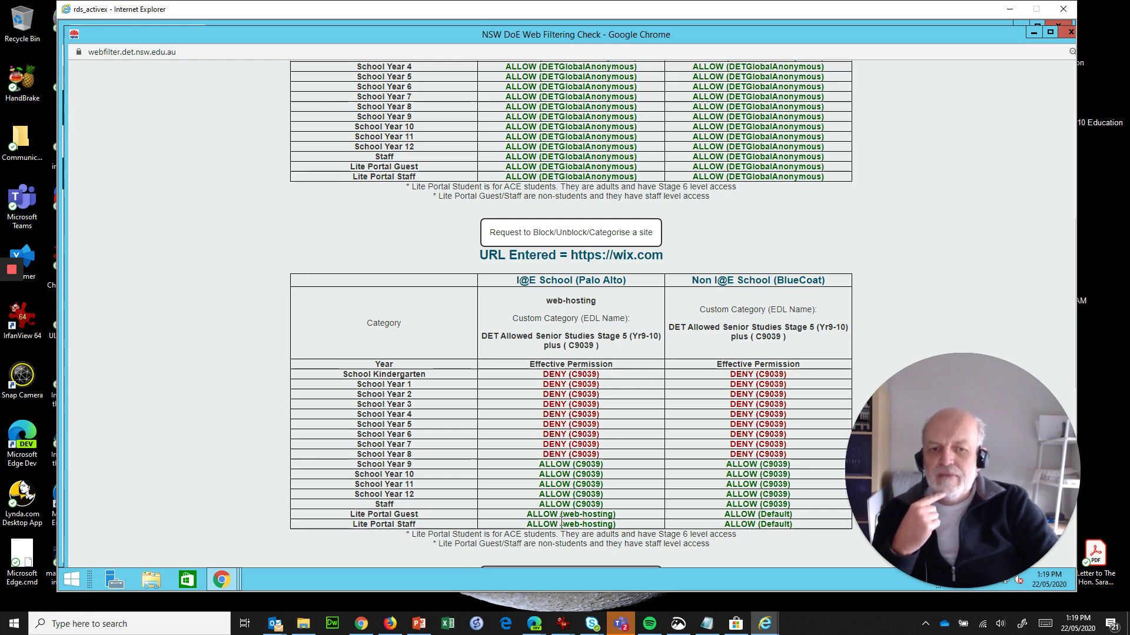
scroll(676, 436, "down", 6)
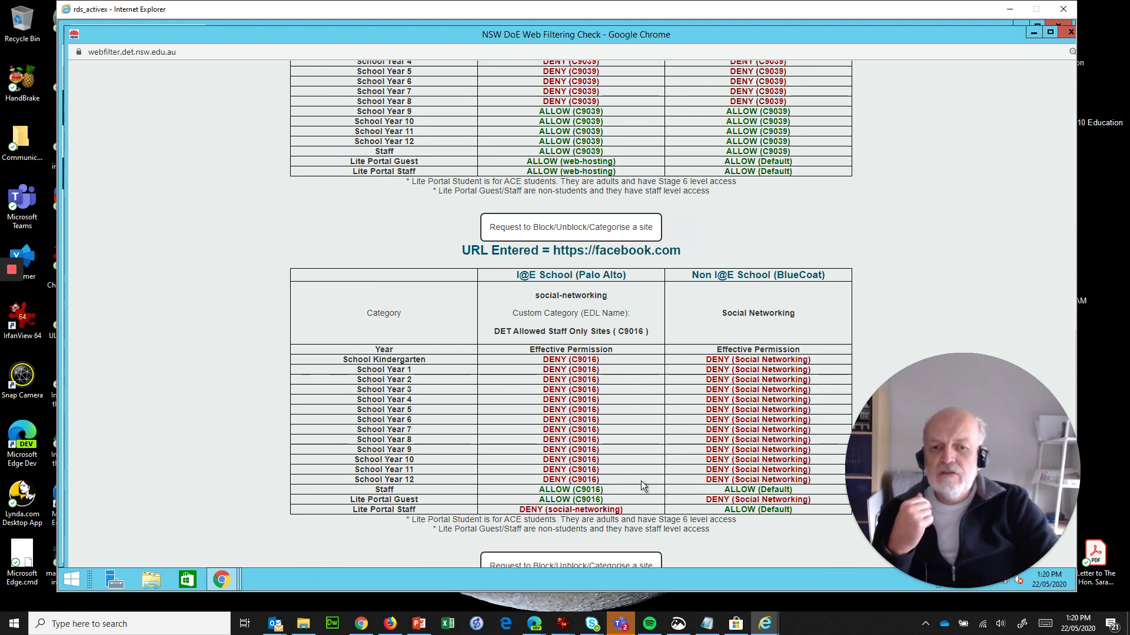
scroll(622, 397, "down", 3)
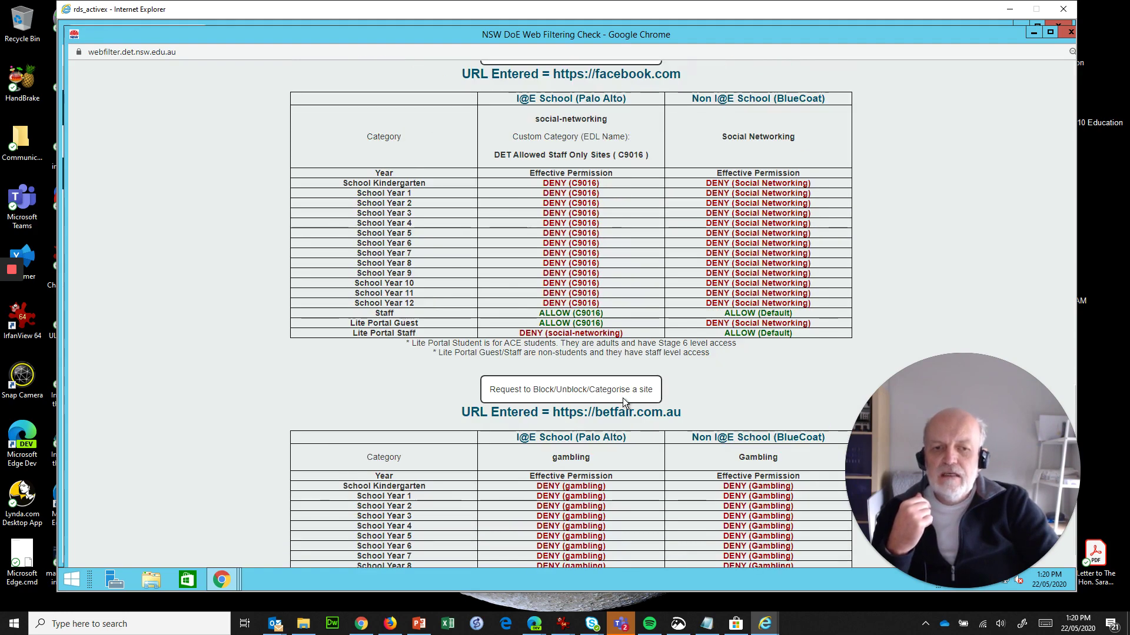
scroll(622, 397, "down", 2)
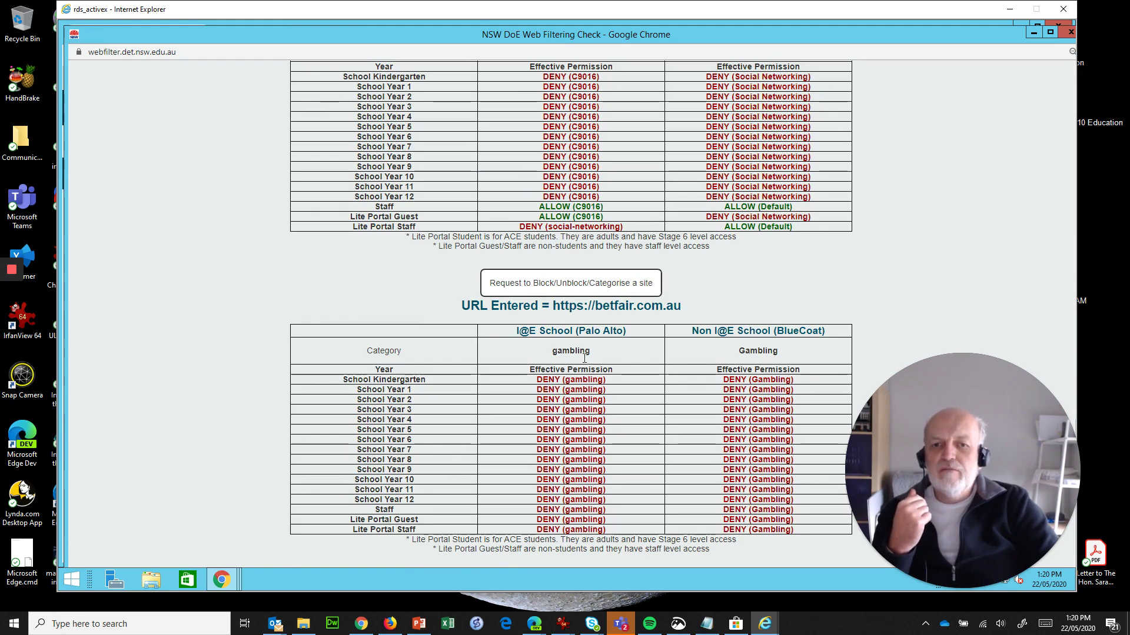
scroll(612, 439, "up", 6)
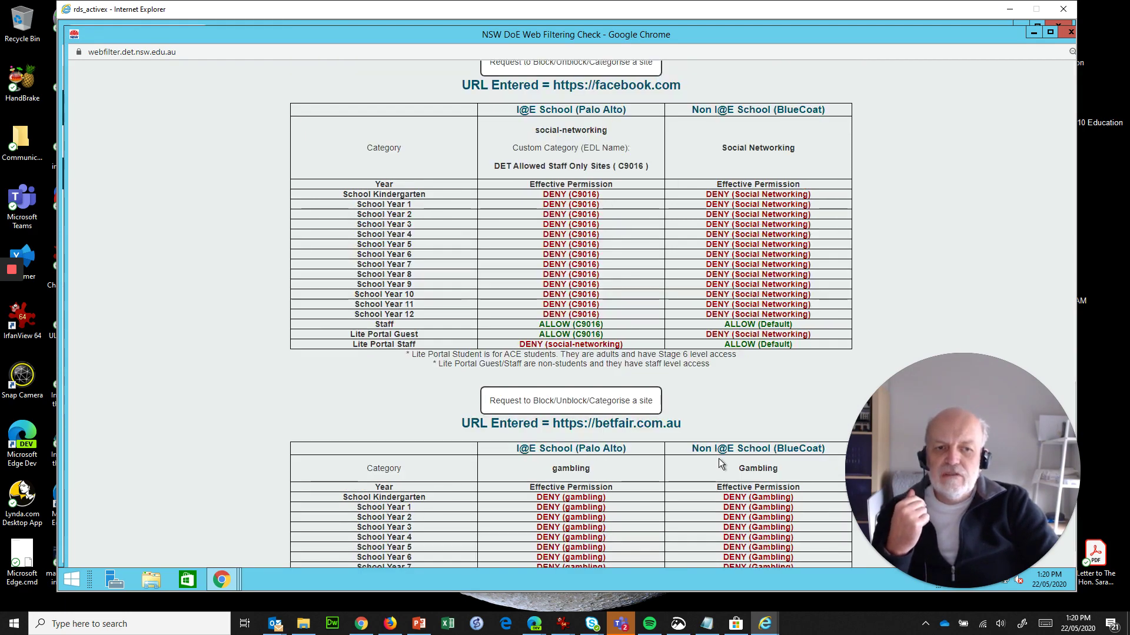
scroll(570, 300, "up", 9)
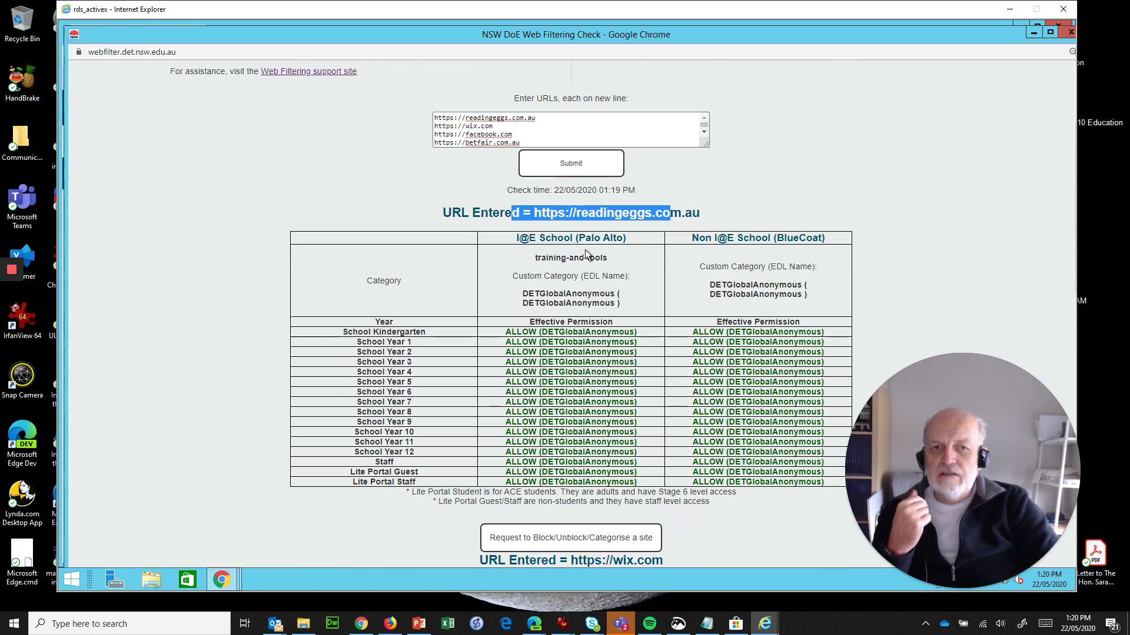
scroll(410, 191, "up", 3)
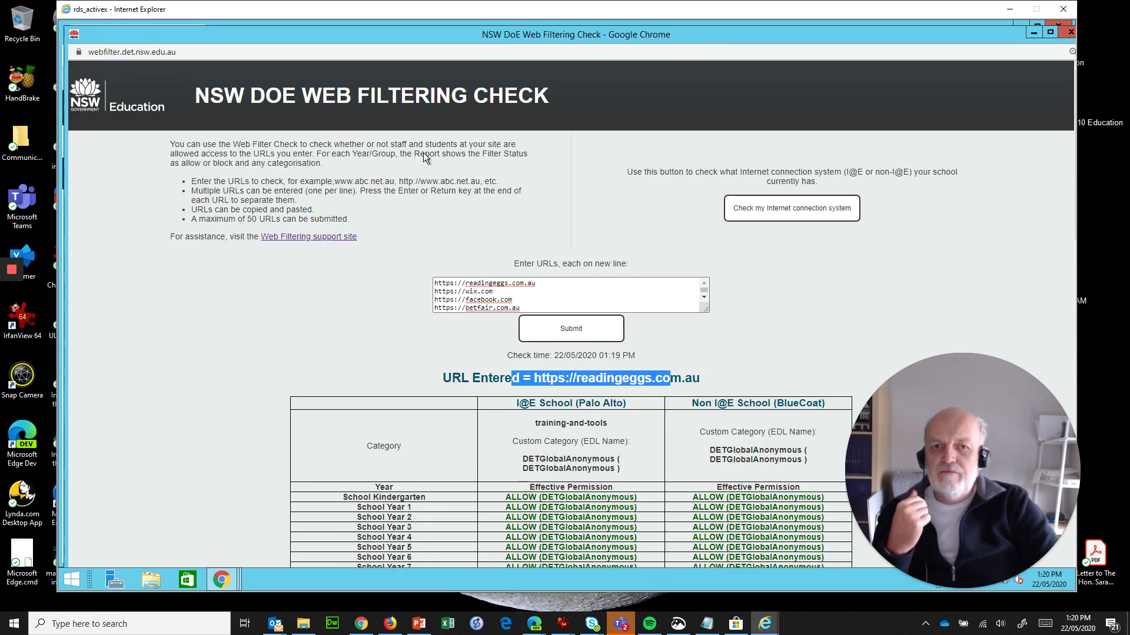
scroll(415, 224, "down", 6)
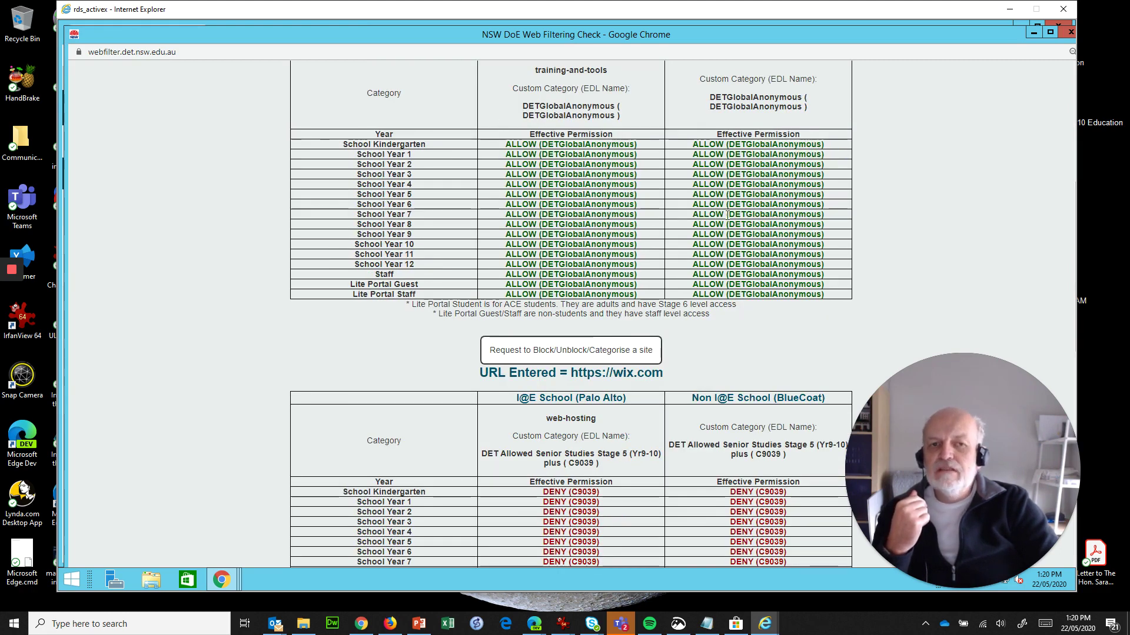
scroll(564, 207, "up", 1)
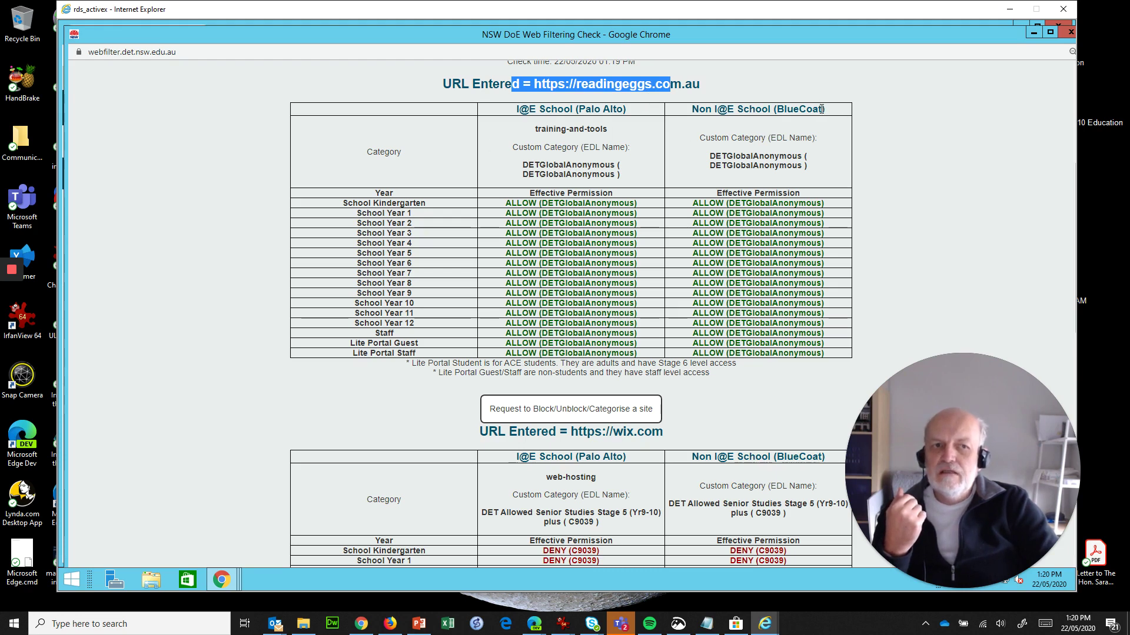
left_click_drag(823, 109, 795, 110)
left_click_drag(617, 109, 591, 109)
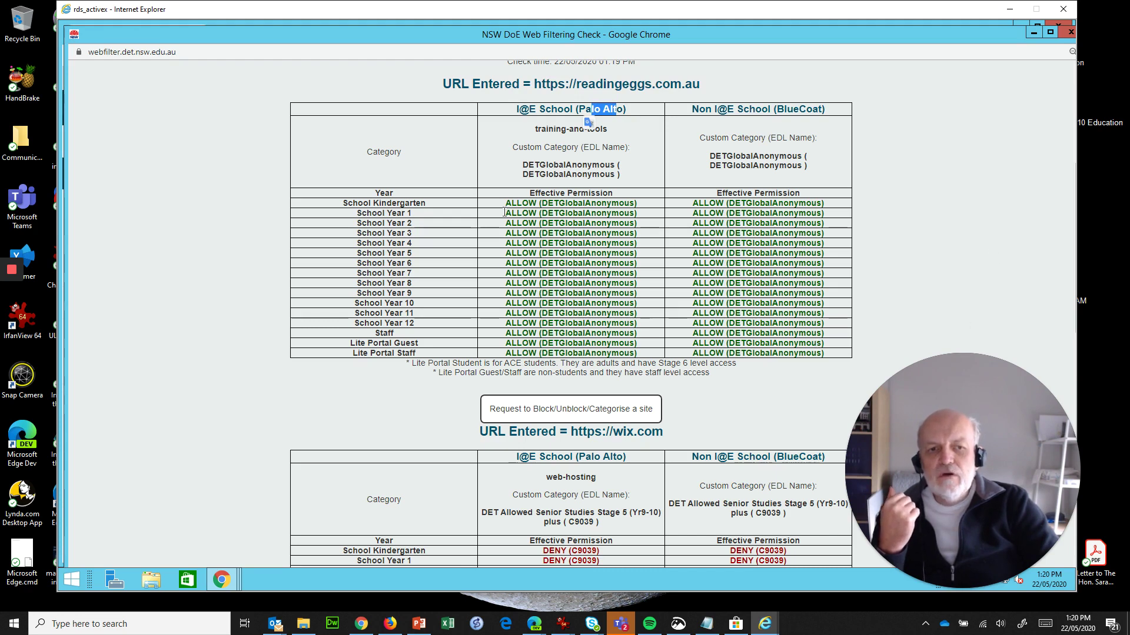